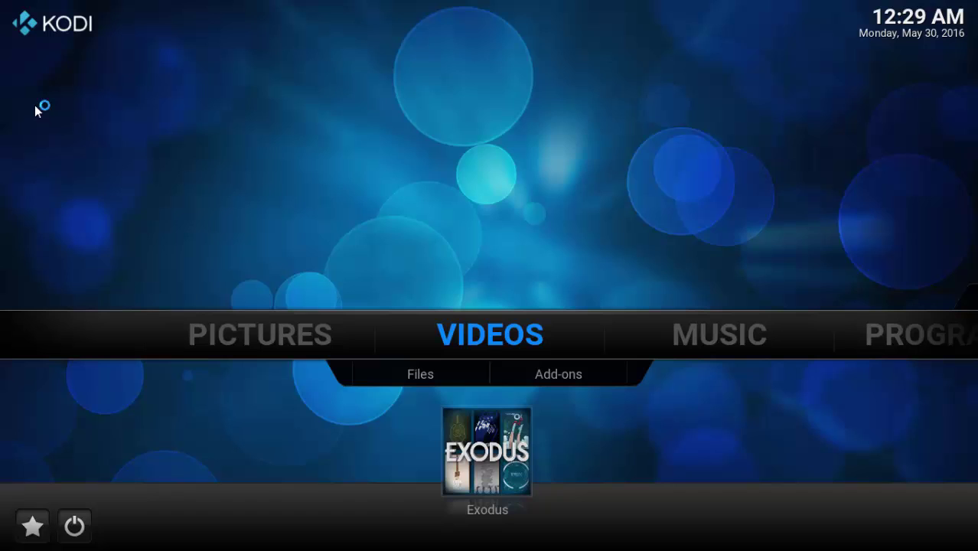
Step: Open the Exodus video add-on and bring up its General settings from the Tools section
{"action": "key", "text": "Down"}
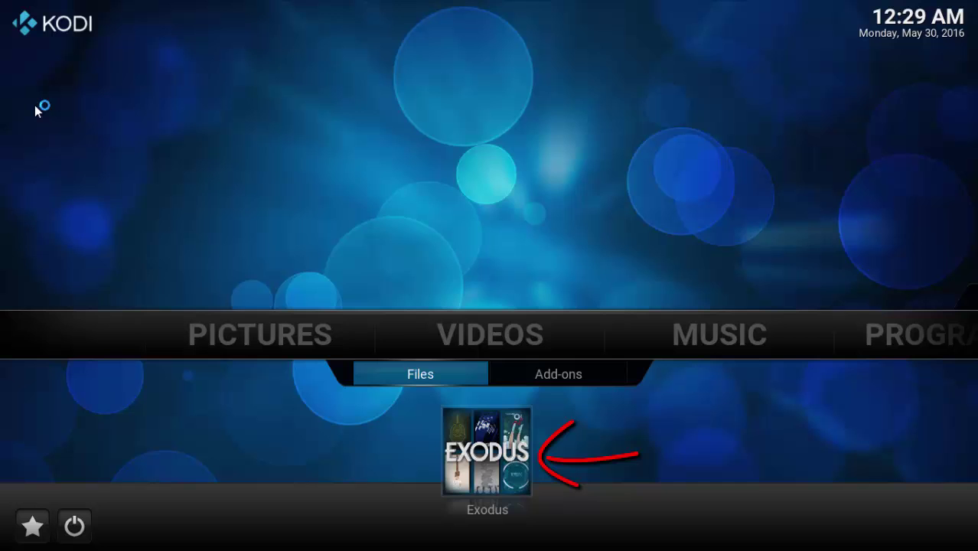
{"action": "key", "text": "Return"}
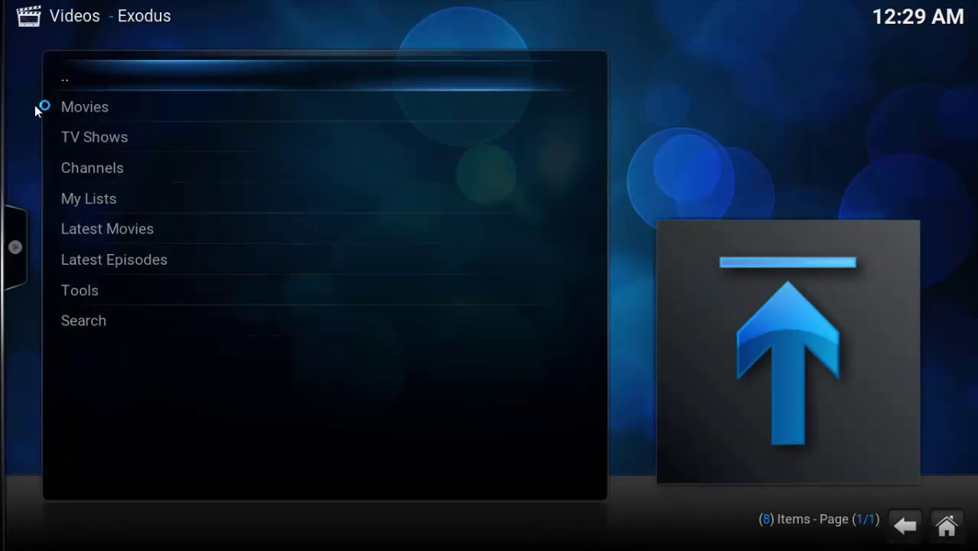
{"action": "key", "text": "Down"}
{"action": "key", "text": "Down"}
{"action": "key", "text": "Down"}
{"action": "key", "text": "Down"}
{"action": "key", "text": "Down"}
{"action": "key", "text": "Down"}
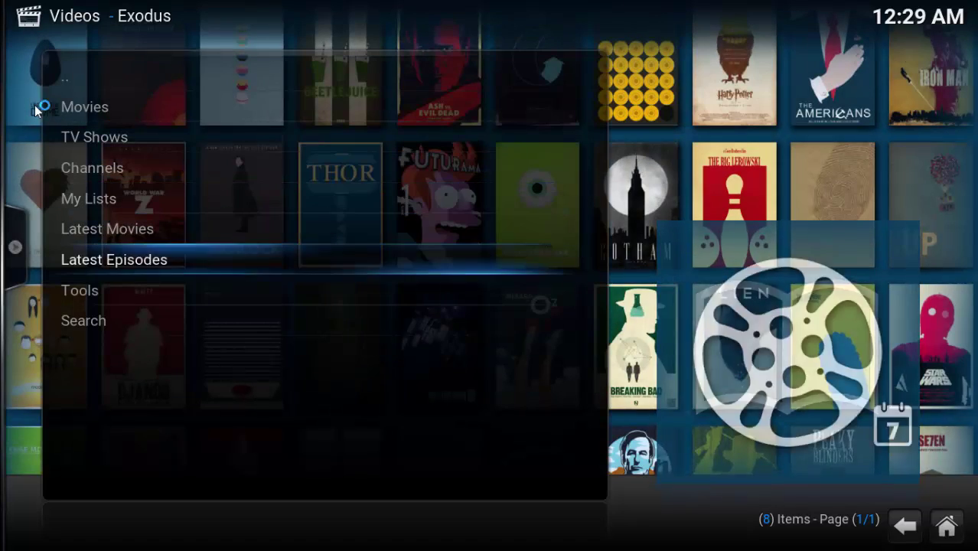
{"action": "key", "text": "Down"}
{"action": "key", "text": "Return"}
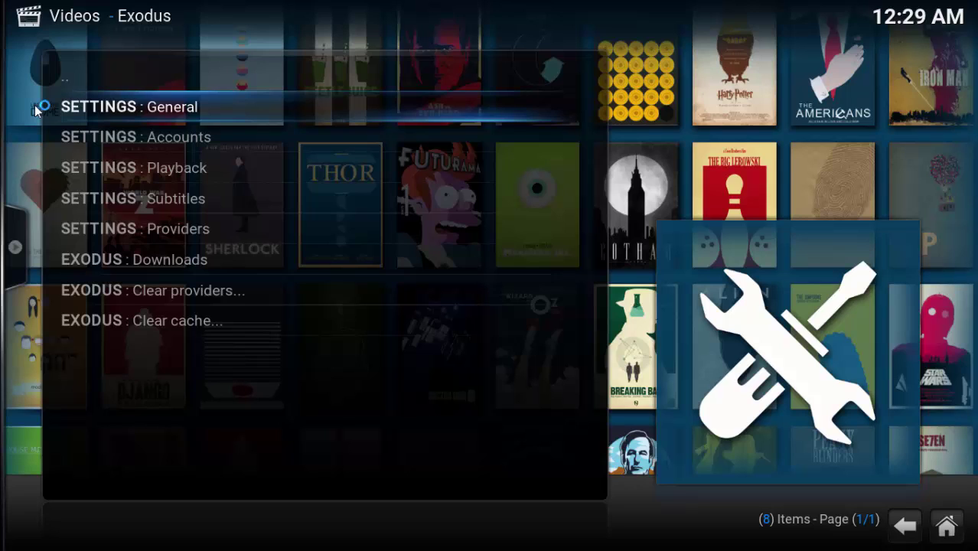
{"action": "key", "text": "Return"}
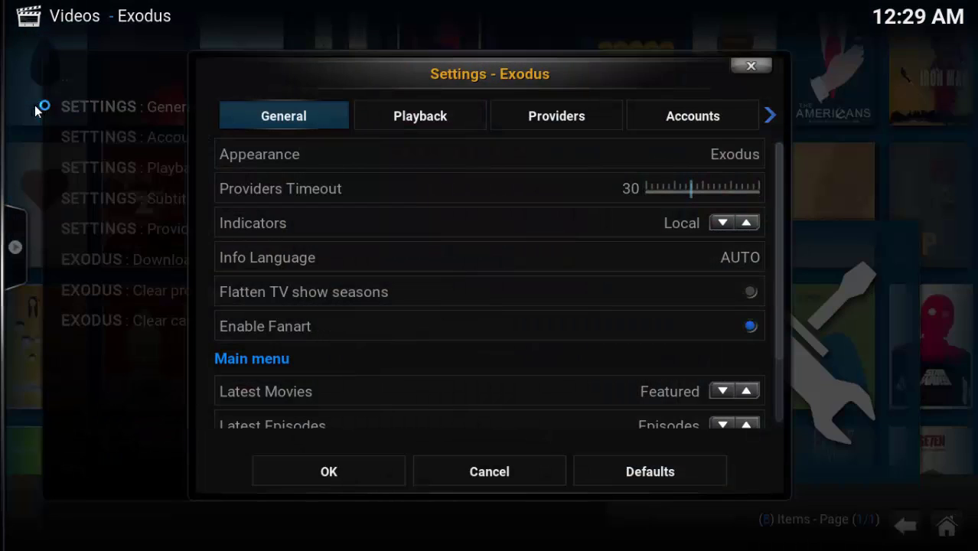
Step: Set the Providers Timeout in the General settings to 15 seconds
{"action": "key", "text": "Down"}
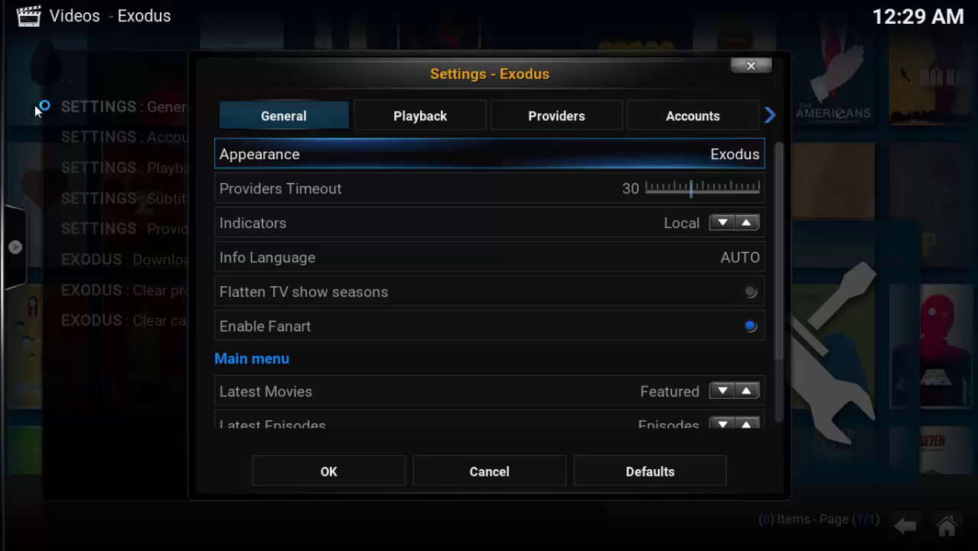
{"action": "key", "text": "Down"}
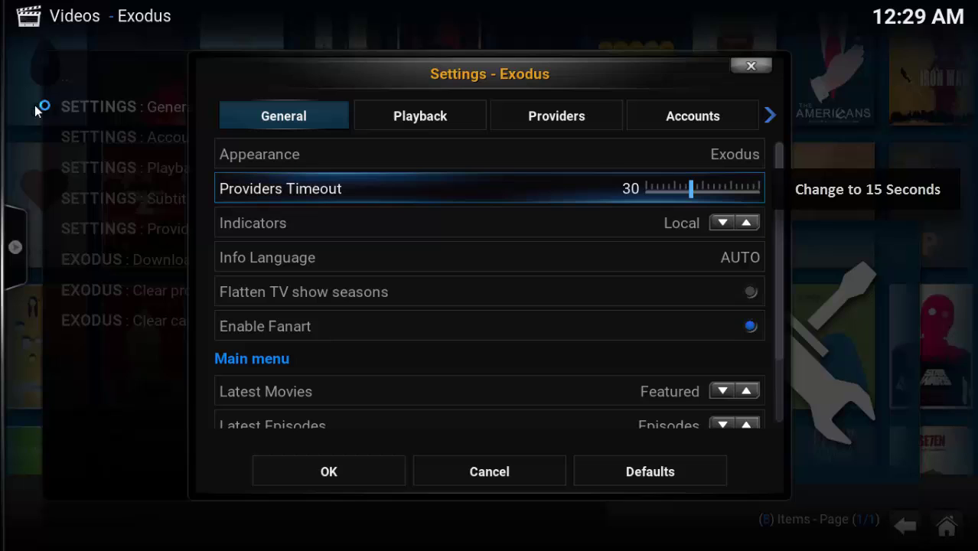
{"action": "key", "text": "Left"}
{"action": "key", "text": "Left"}
{"action": "key", "text": "Left"}
{"action": "key", "text": "Left"}
{"action": "key", "text": "Left"}
{"action": "key", "text": "Left"}
{"action": "key", "text": "Left"}
{"action": "key", "text": "Left"}
{"action": "key", "text": "Left"}
{"action": "key", "text": "Left"}
{"action": "key", "text": "Left"}
{"action": "key", "text": "Left"}
{"action": "key", "text": "Left"}
{"action": "key", "text": "Left"}
{"action": "key", "text": "Left"}
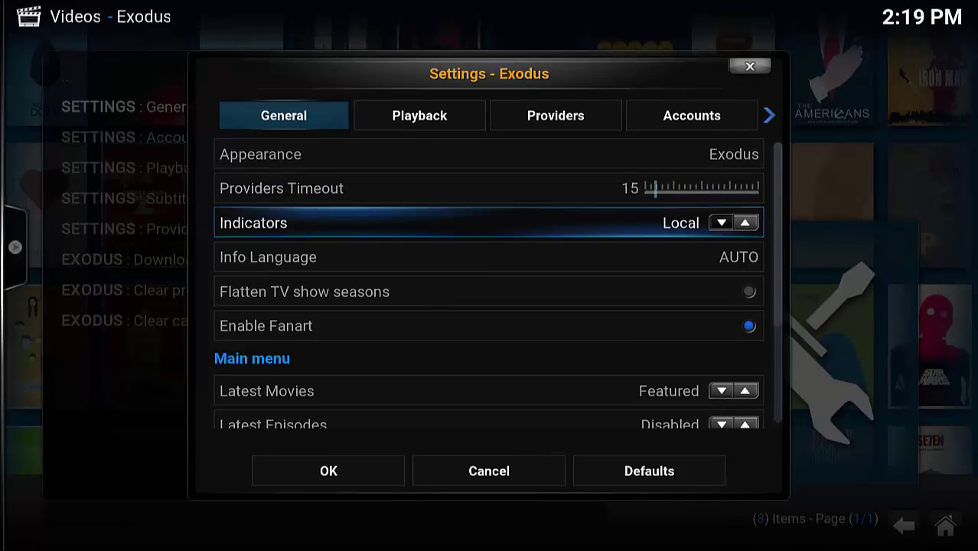
Step: Try the Trakt option for Indicators and return the setting to Local
{"action": "key", "text": "Right"}
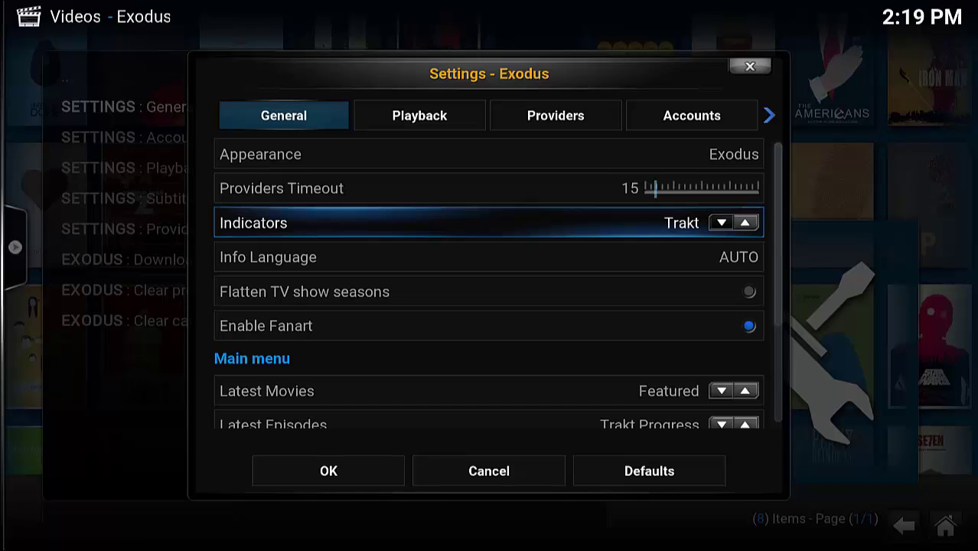
{"action": "key", "text": "Left"}
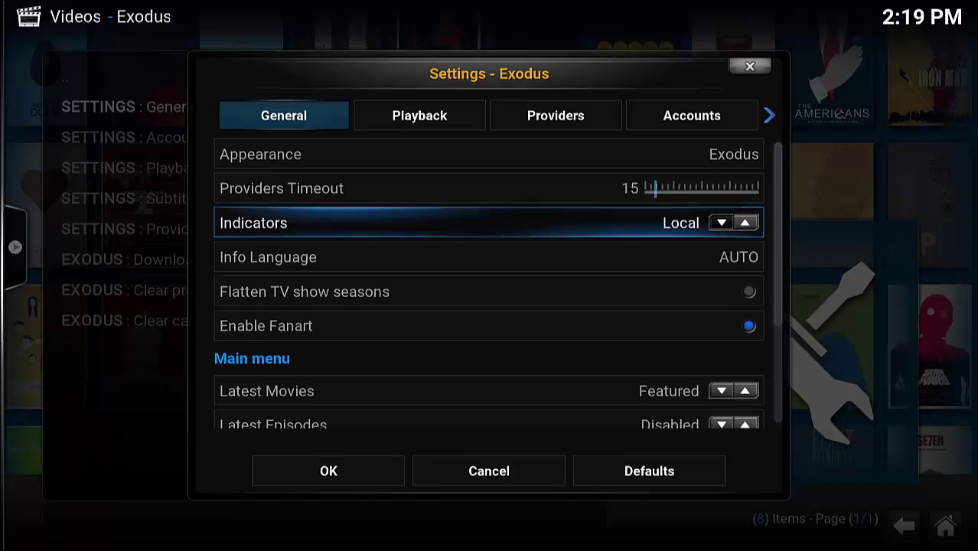
{"action": "key", "text": "Right"}
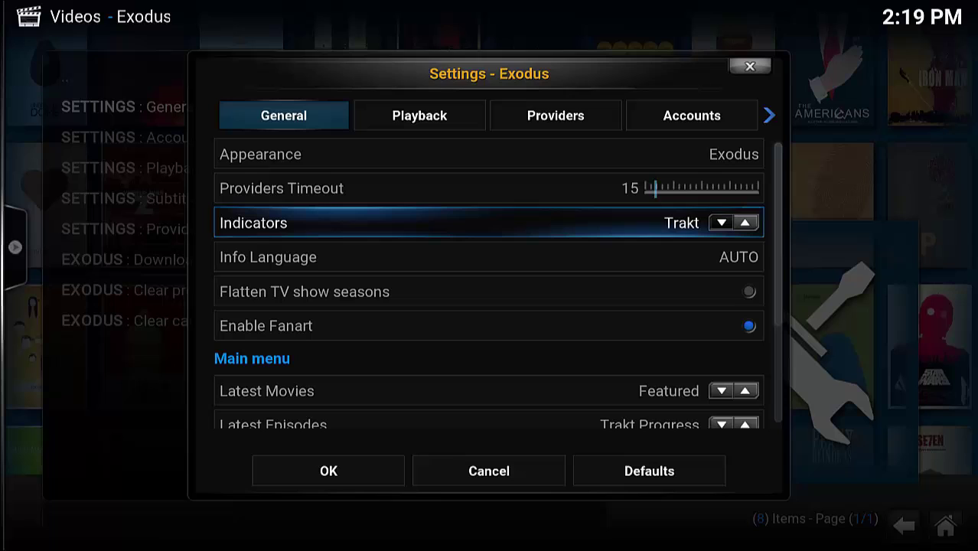
{"action": "key", "text": "Left"}
{"action": "key", "text": "Right"}
{"action": "key", "text": "Left"}
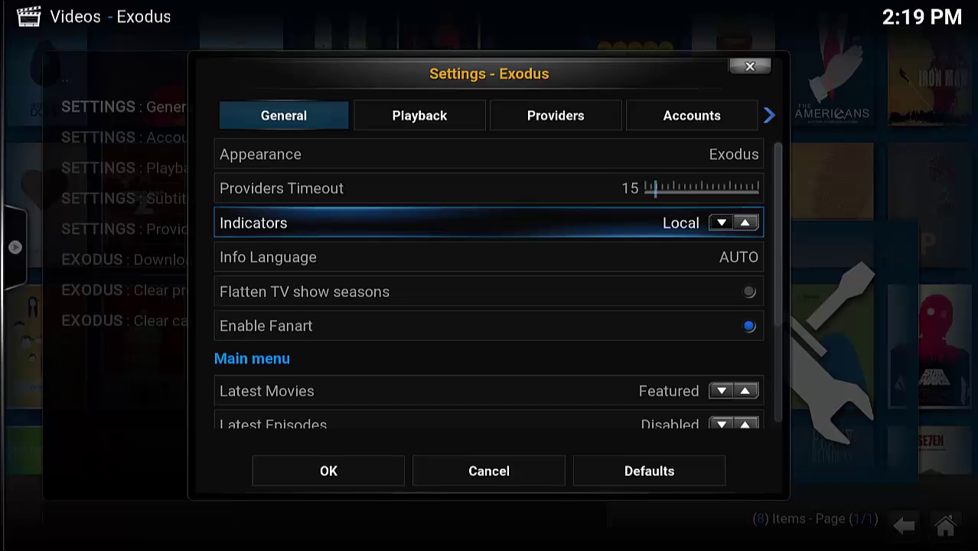
{"action": "key", "text": "Right"}
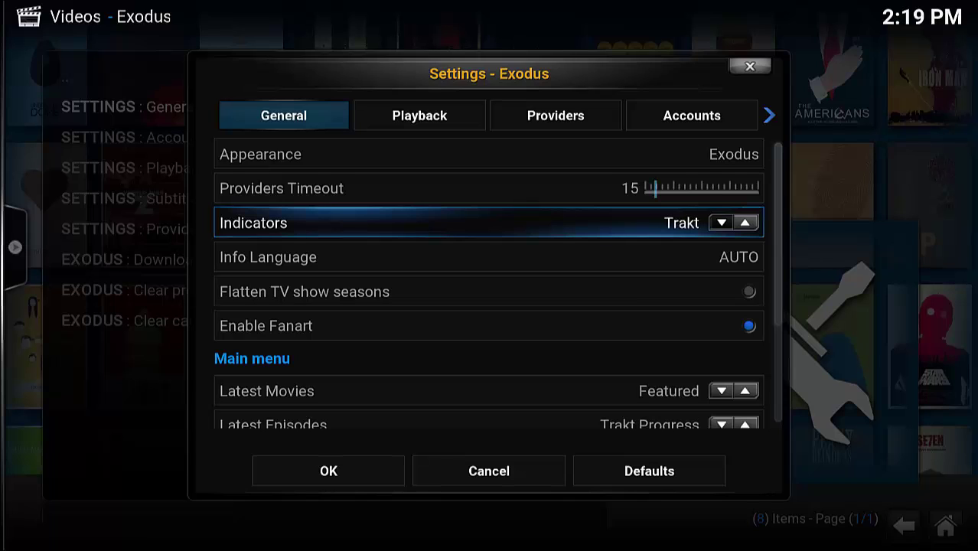
{"action": "key", "text": "Left"}
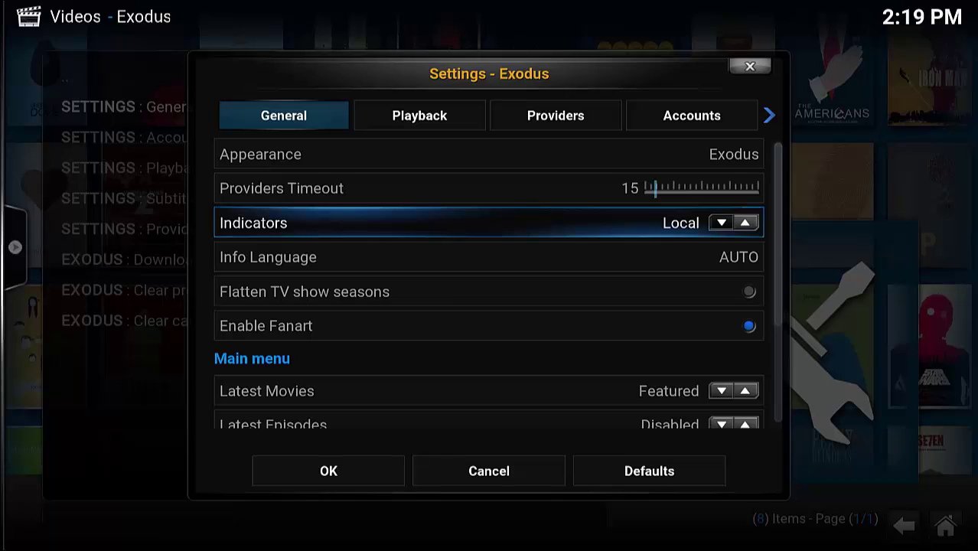
{"action": "key", "text": "Right"}
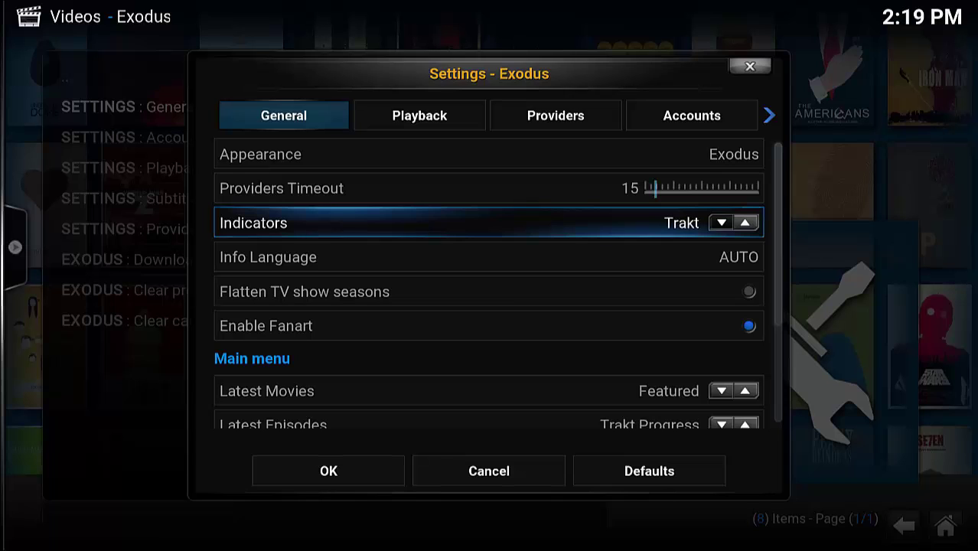
{"action": "key", "text": "Left"}
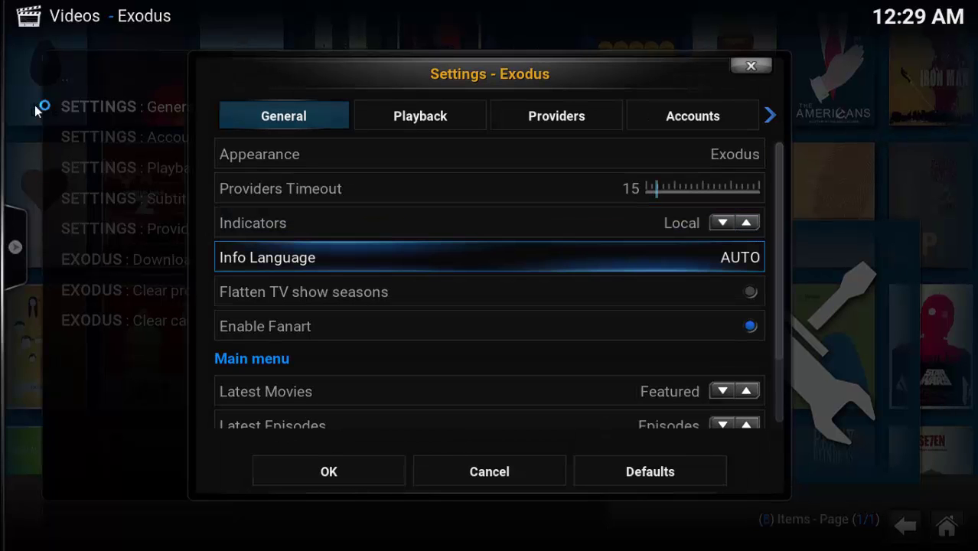
Step: Go through the remaining General settings to the Playback settings and turn off Hosters with captchas
{"action": "key", "text": "Down"}
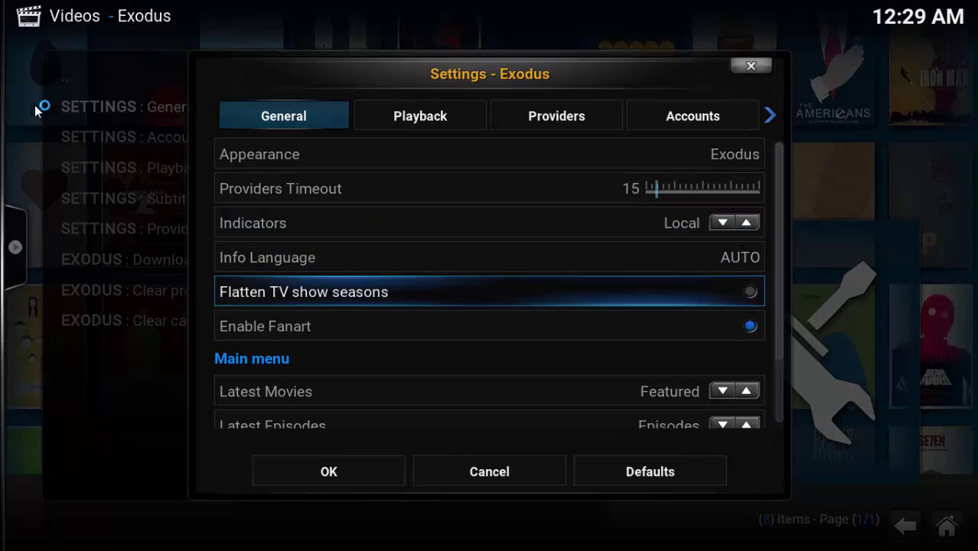
{"action": "key", "text": "Down"}
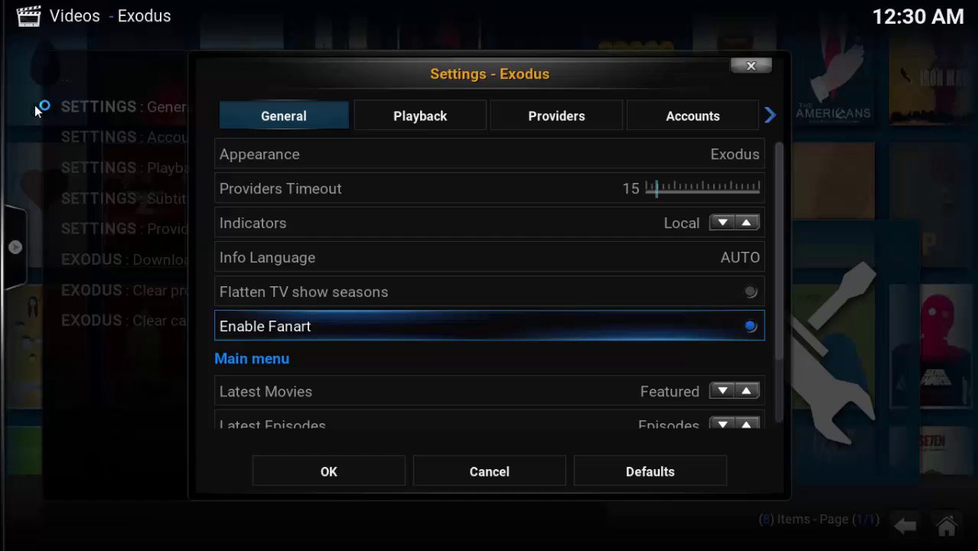
{"action": "key", "text": "Down"}
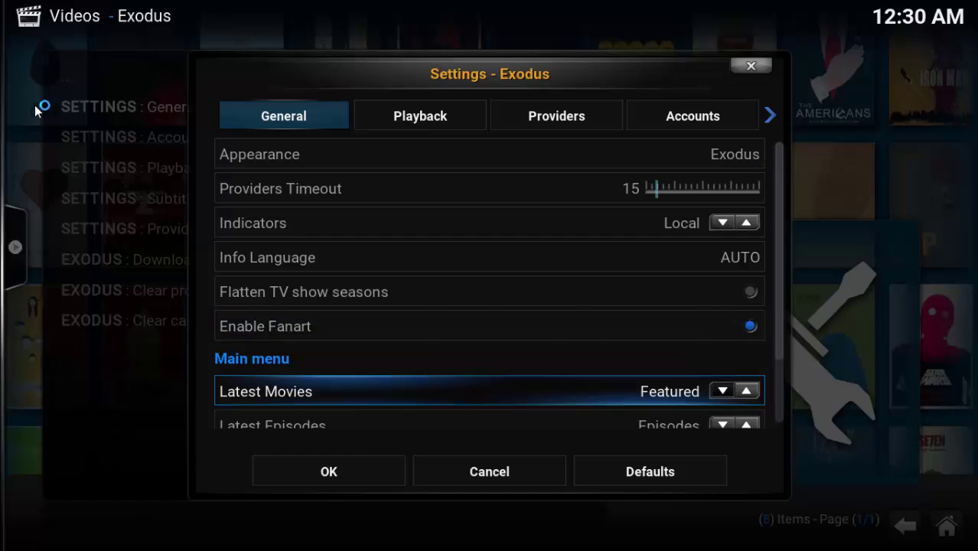
{"action": "key", "text": "Down"}
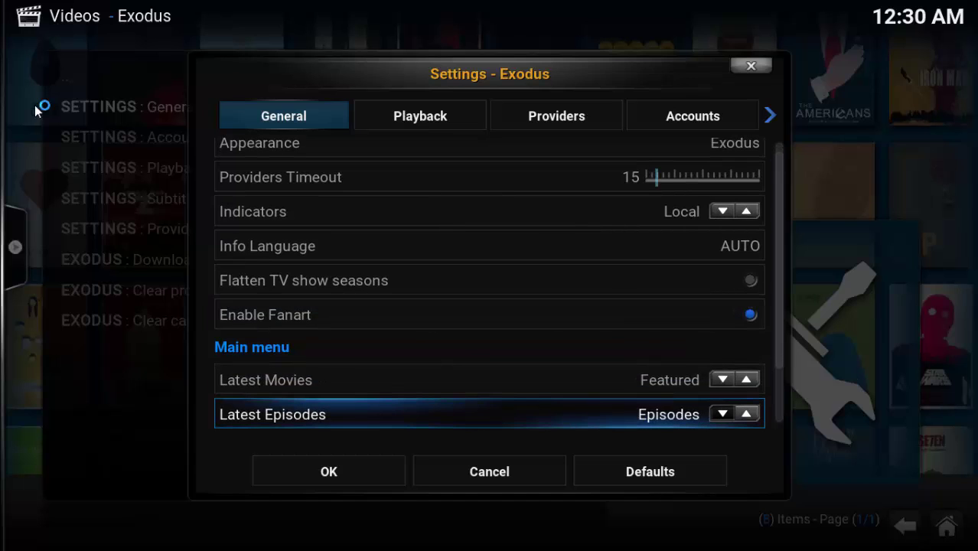
{"action": "key", "text": "Down"}
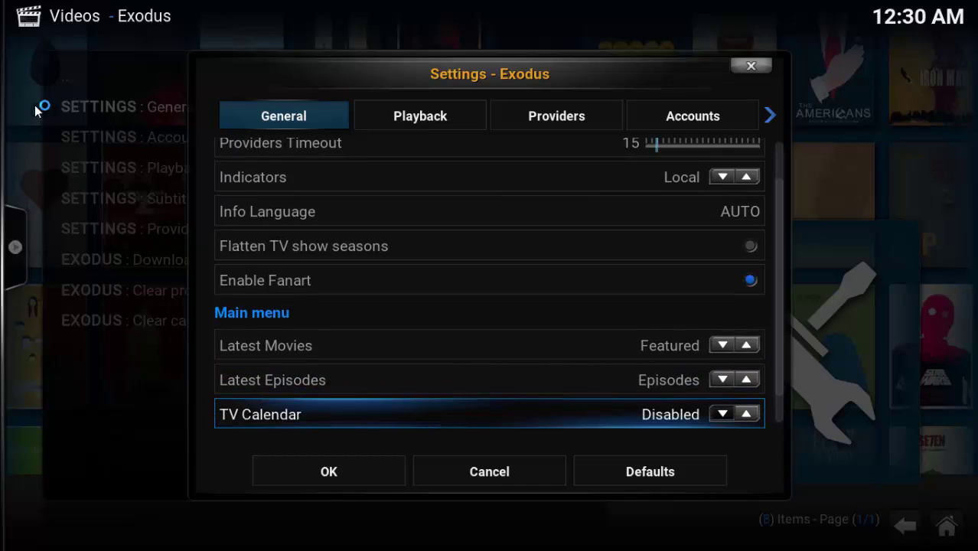
{"action": "key", "text": "Down"}
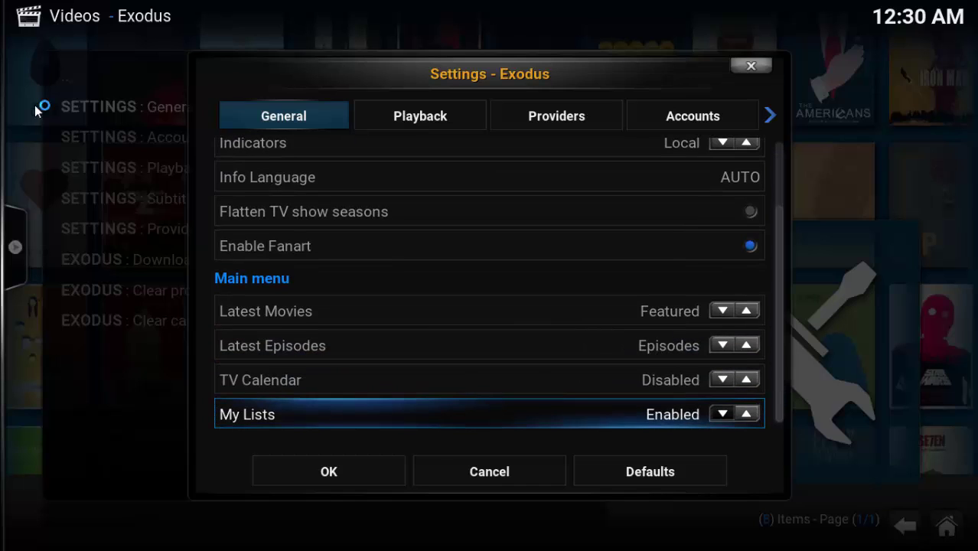
{"action": "key", "text": "Down"}
{"action": "key", "text": "Down"}
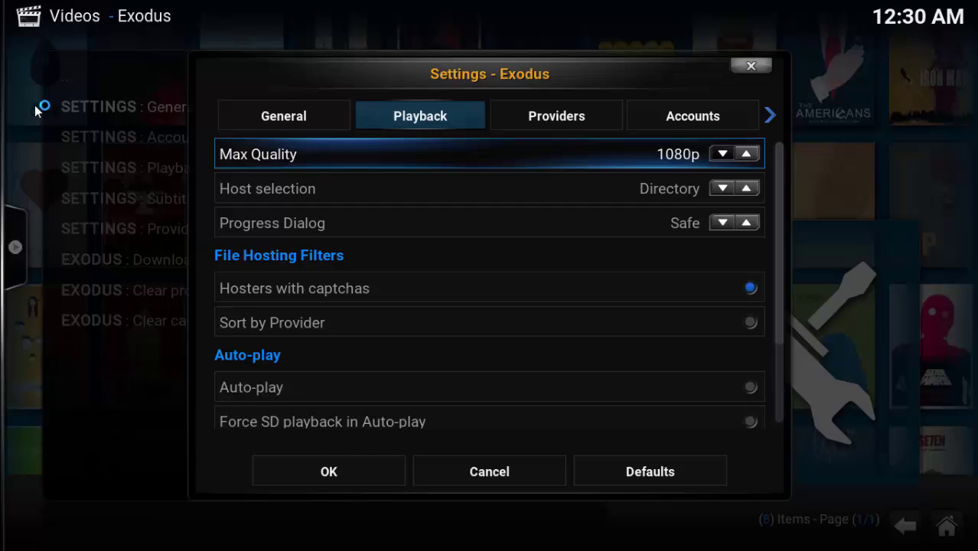
{"action": "key", "text": "Down"}
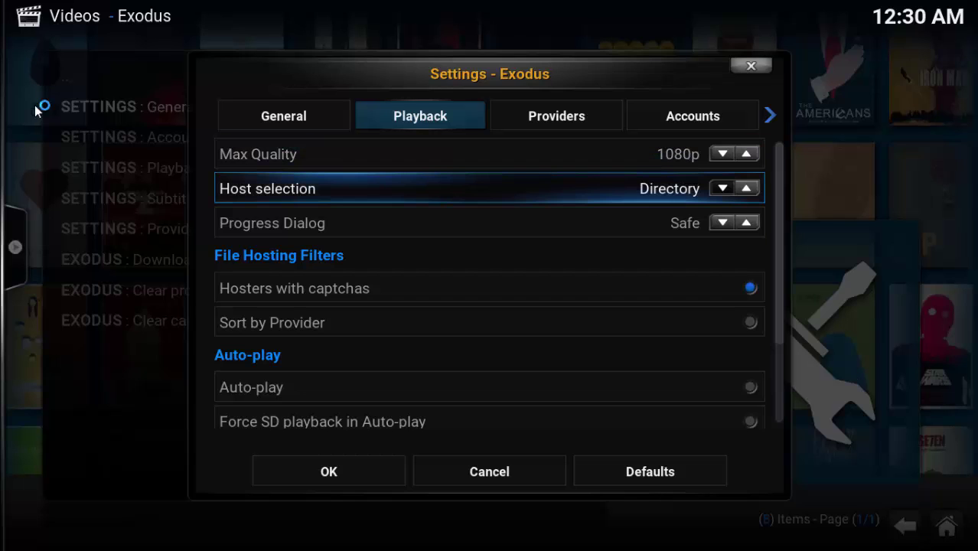
{"action": "key", "text": "Down"}
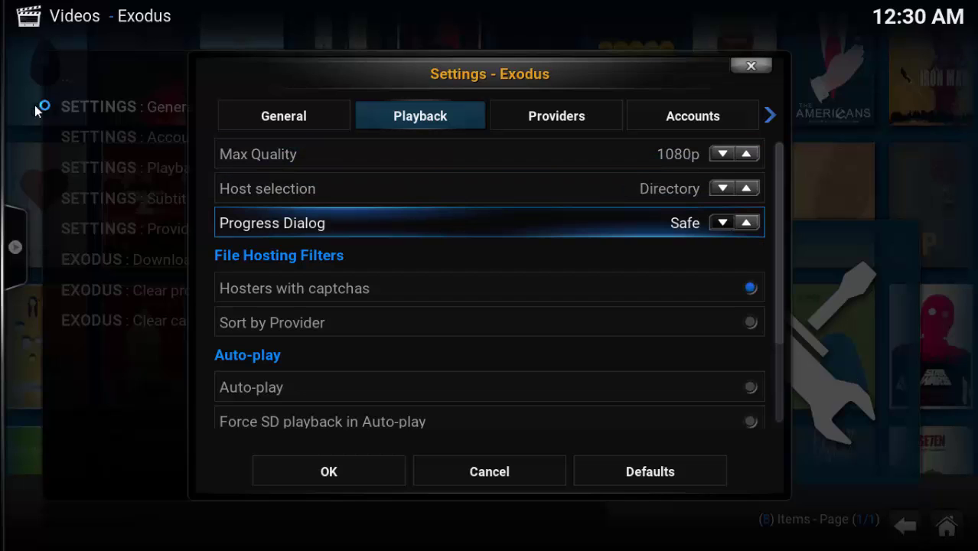
{"action": "key", "text": "Down"}
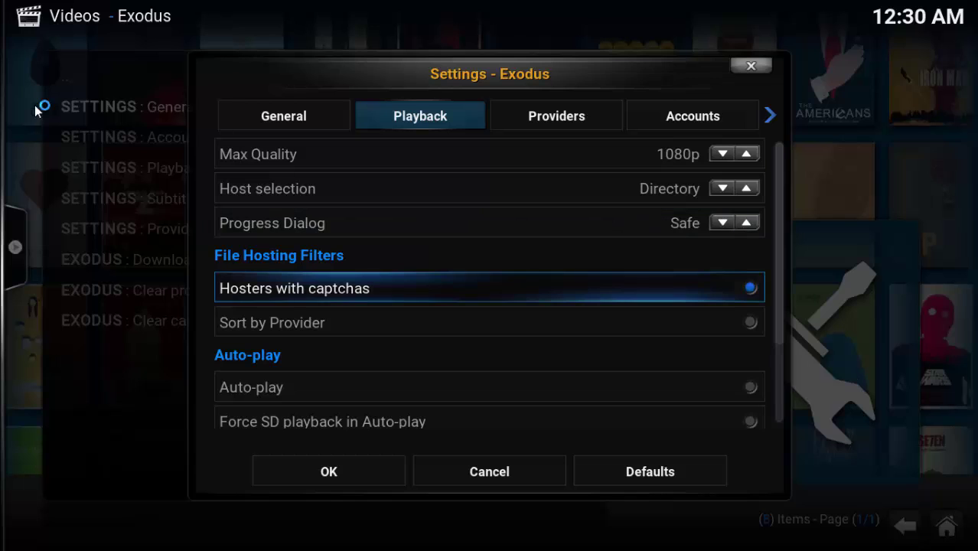
{"action": "key", "text": "Return"}
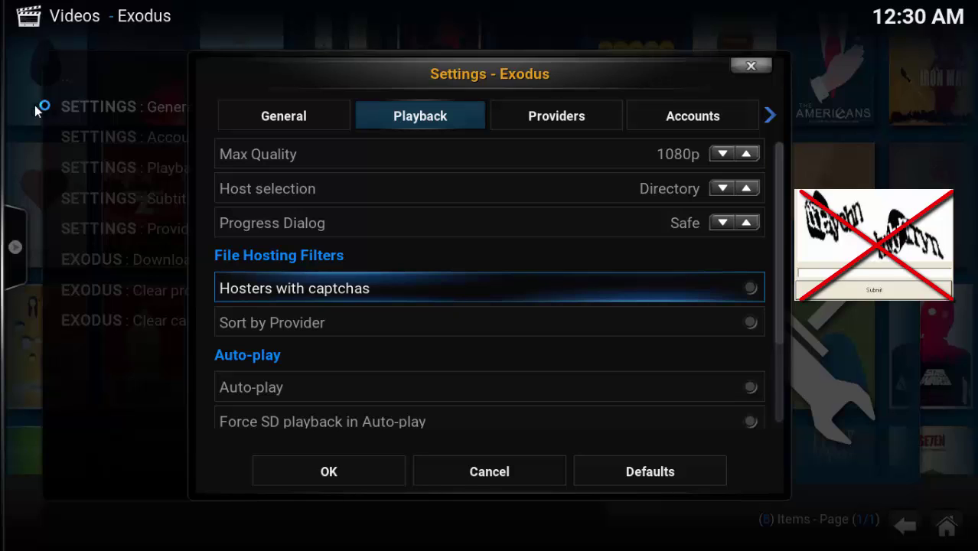
Step: Review the remaining Playback options, from Sort by Provider through the Auto-play options to Playback Info
{"action": "key", "text": "Down"}
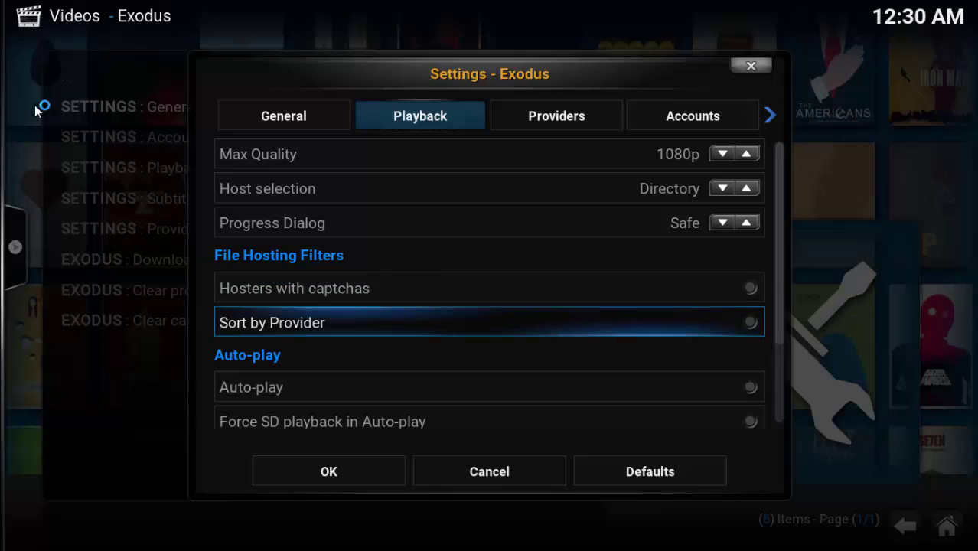
{"action": "key", "text": "Down"}
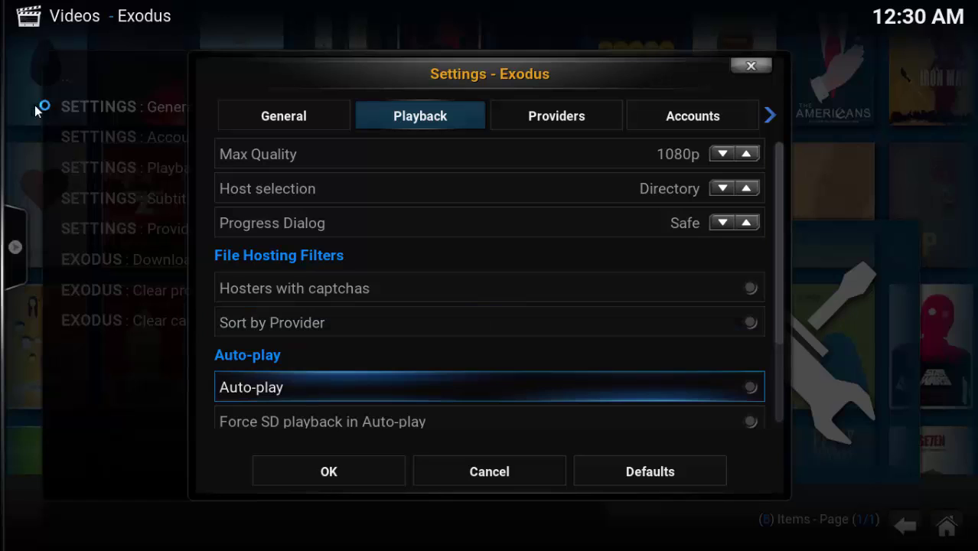
{"action": "key", "text": "Down"}
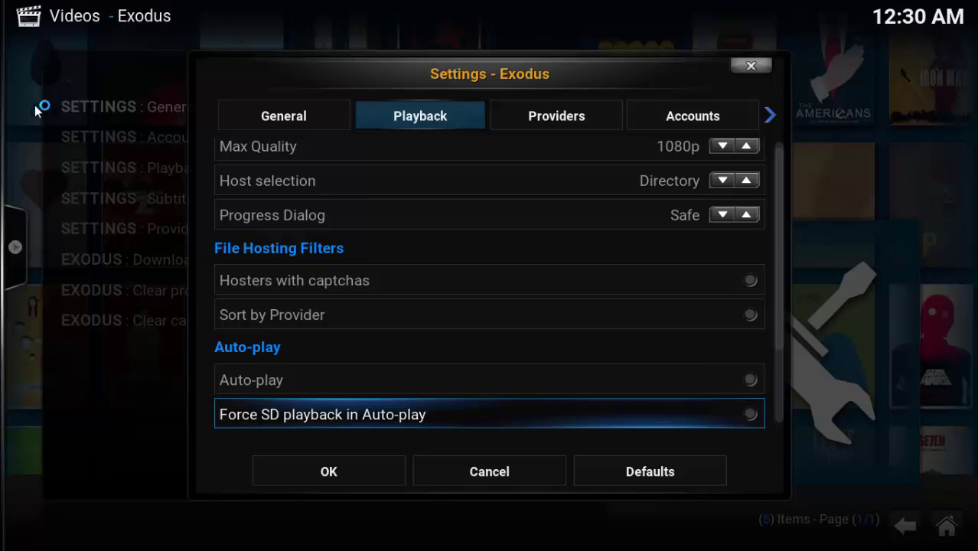
{"action": "key", "text": "Down"}
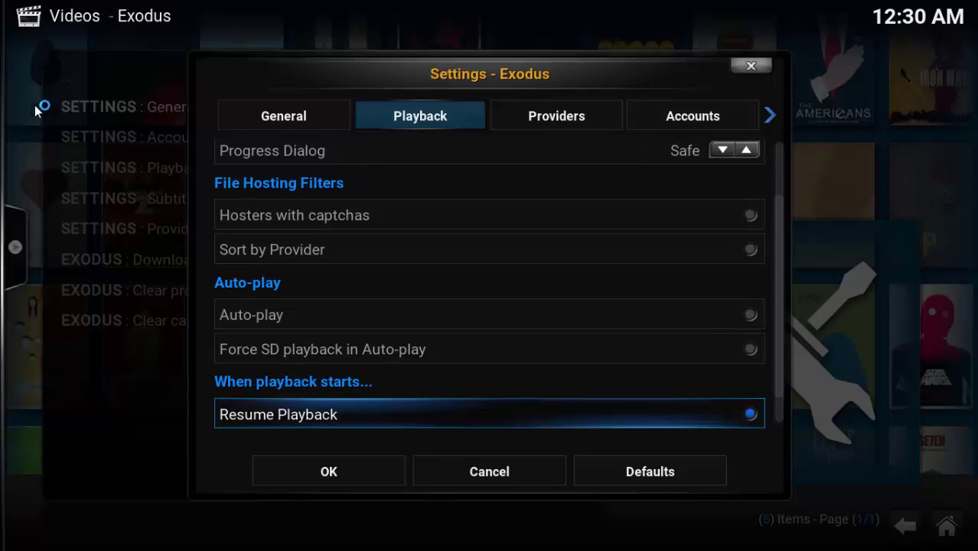
{"action": "key", "text": "Down"}
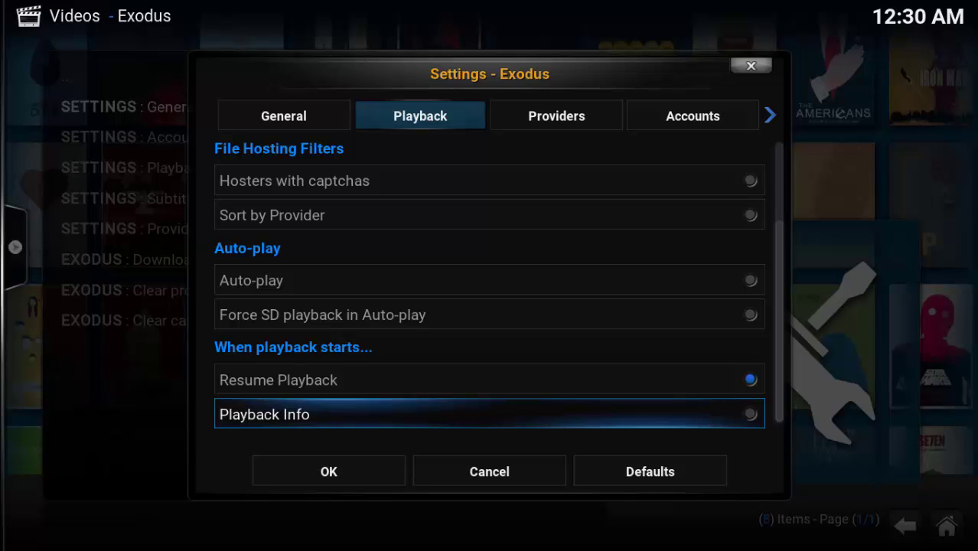
Step: Go past the Providers settings to the Accounts settings and open the Trakt authorization
{"action": "key", "text": "Right"}
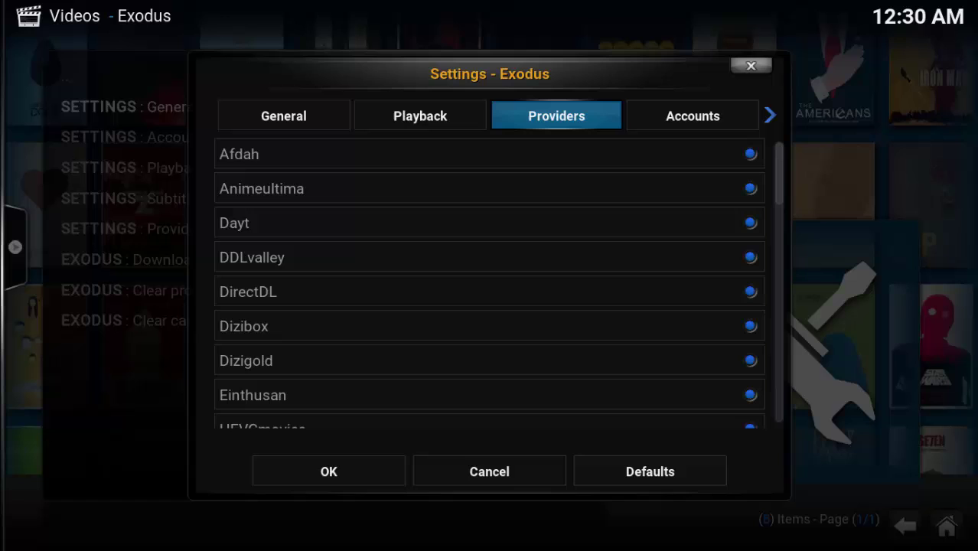
{"action": "key", "text": "Right"}
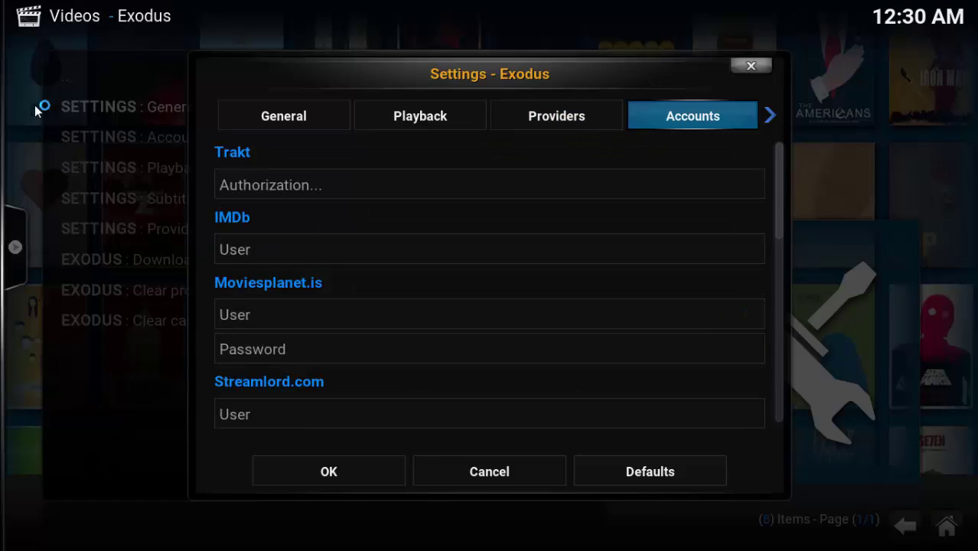
{"action": "key", "text": "Down"}
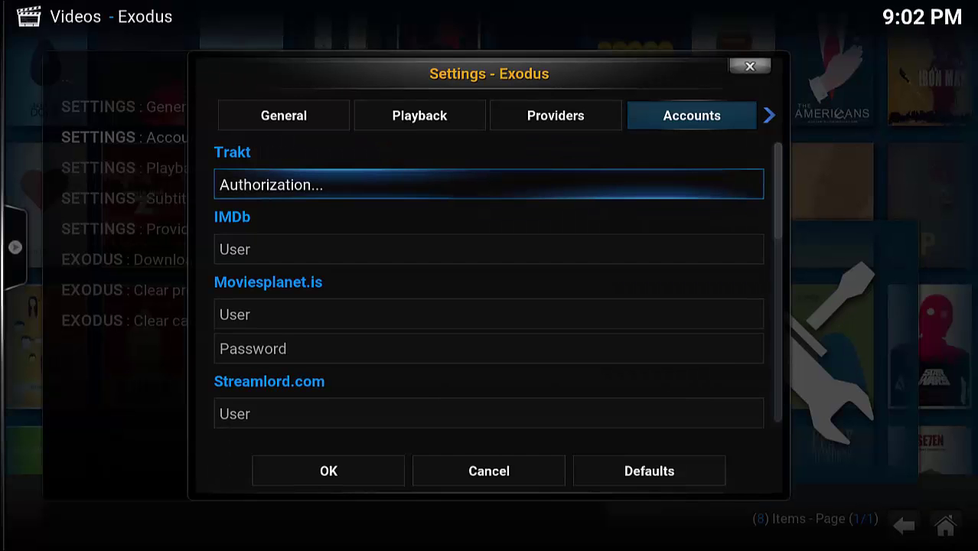
{"action": "key", "text": "Escape"}
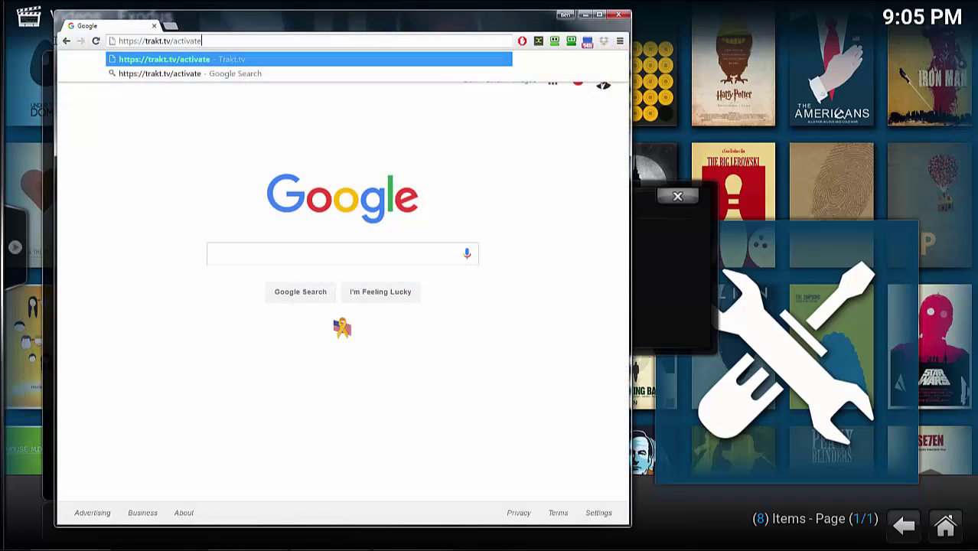
{"action": "key", "text": "Return"}
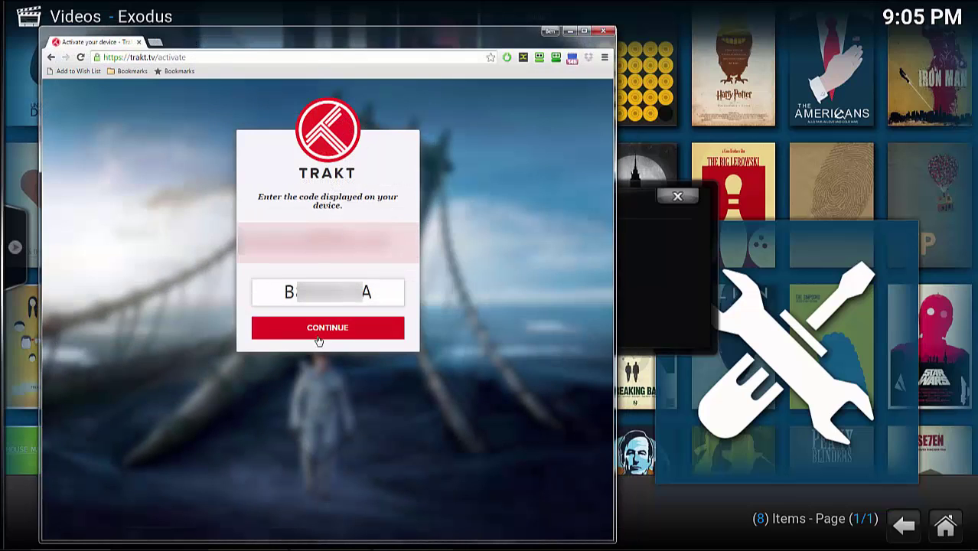
{"action": "left_click", "coordinate": [318, 336]}
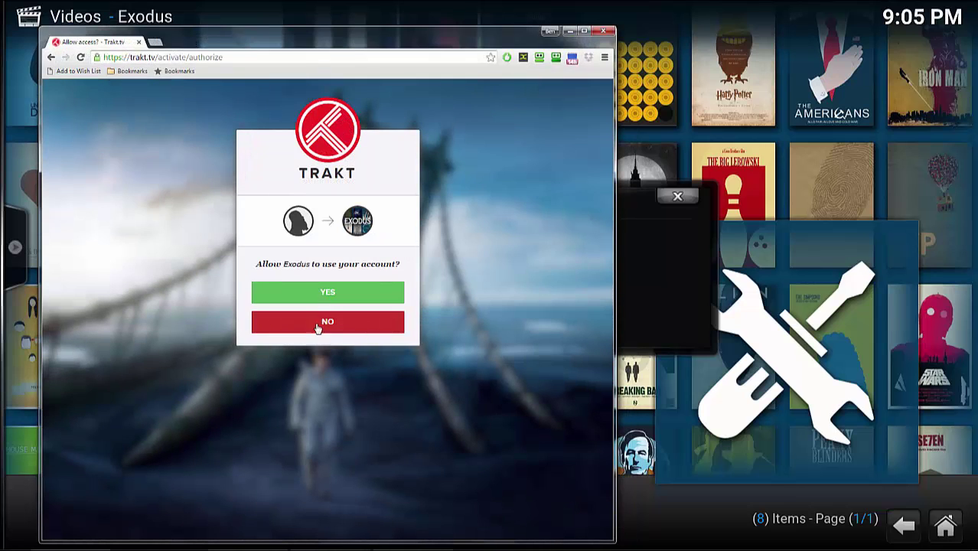
{"action": "left_click", "coordinate": [330, 298]}
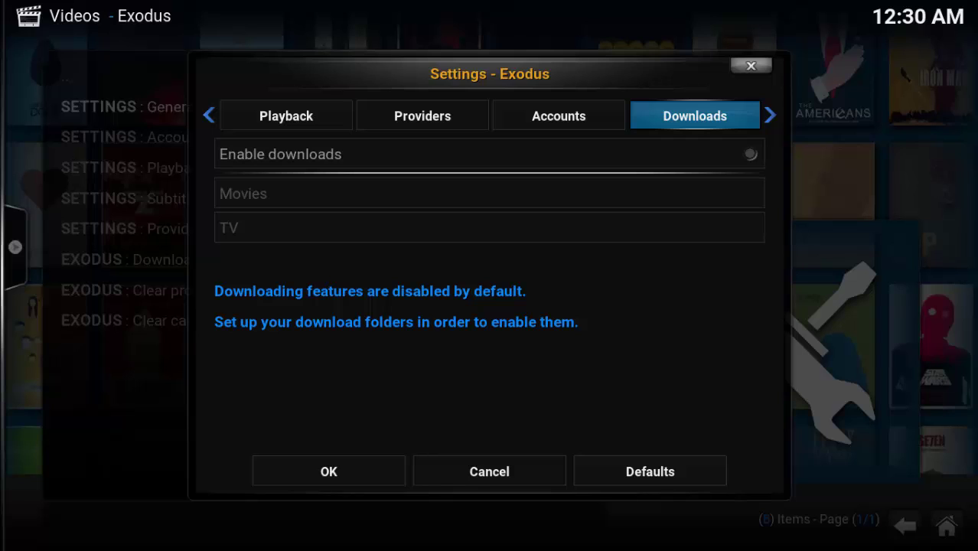
Step: Enable downloads with the Desktop as the folder for both Movies and TV, and go on to the Subtitles settings
{"action": "key", "text": "Down"}
{"action": "key", "text": "Return"}
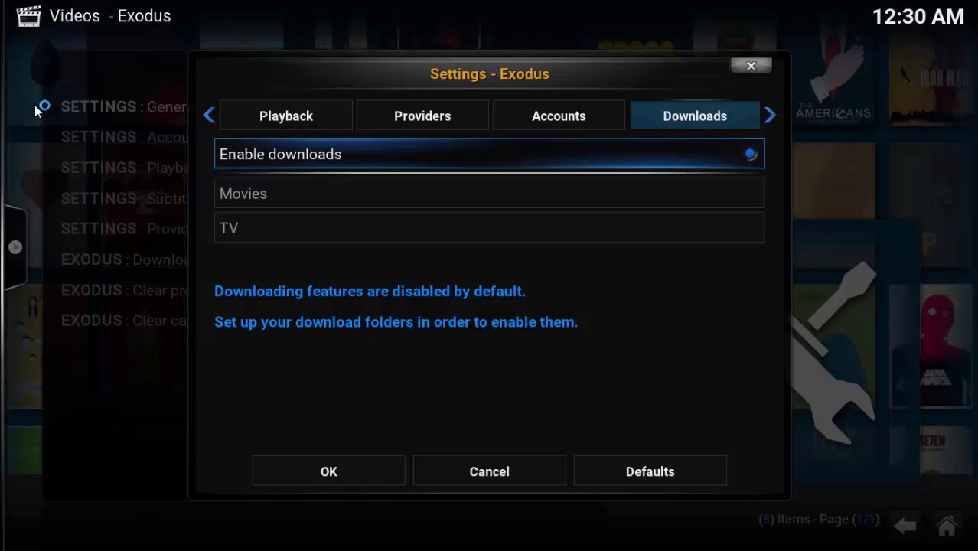
{"action": "key", "text": "Down"}
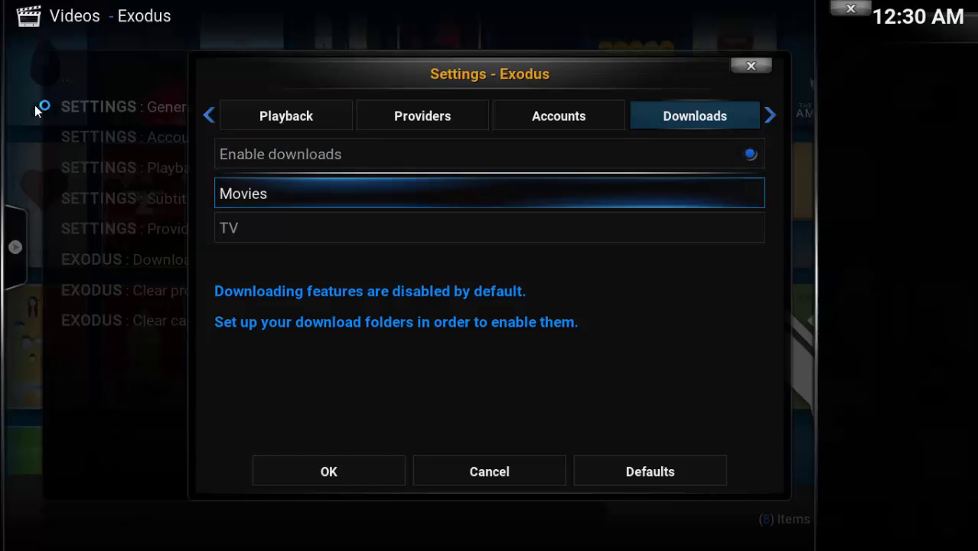
{"action": "key", "text": "Return"}
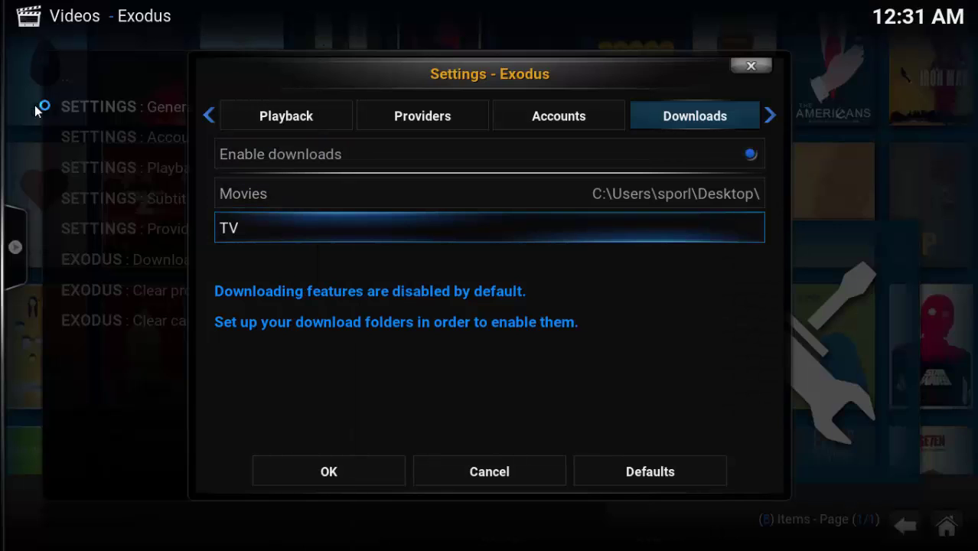
{"action": "key", "text": "Return"}
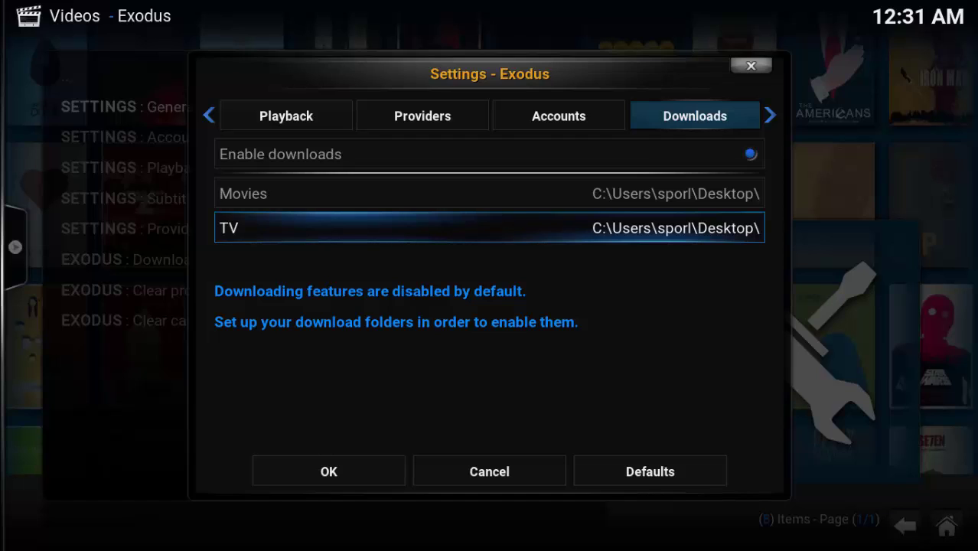
{"action": "key", "text": "Right"}
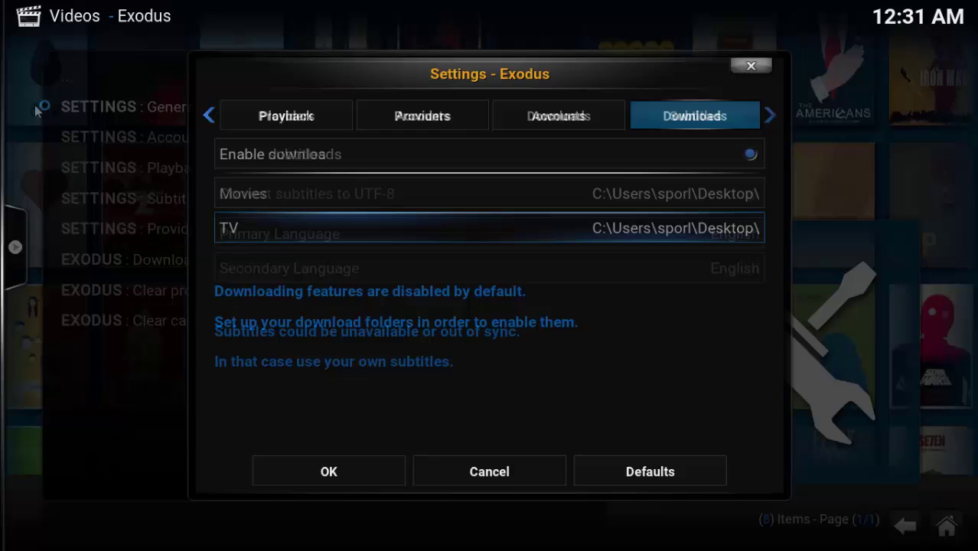